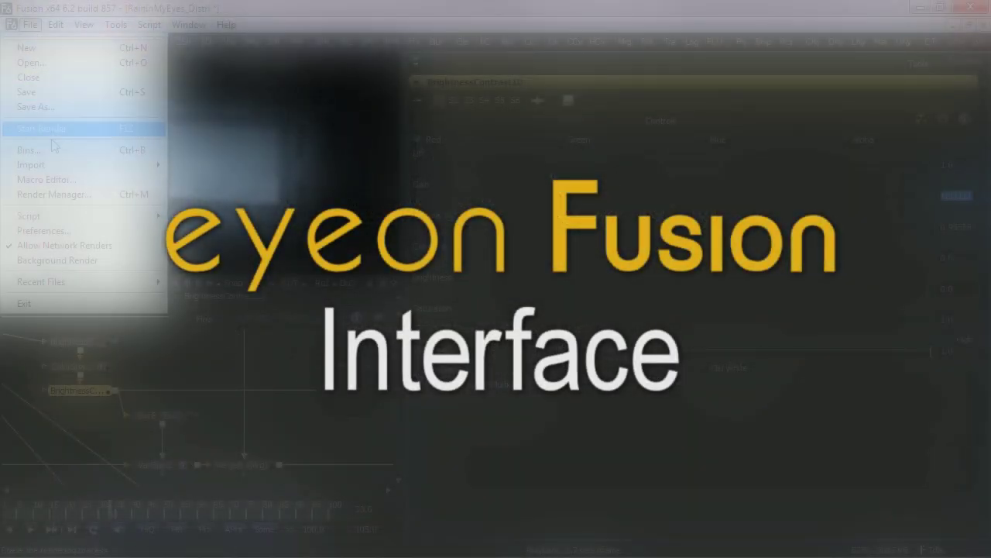
Open Preferences and select the 'Globals and new comp defaults' category
left_click(52, 237)
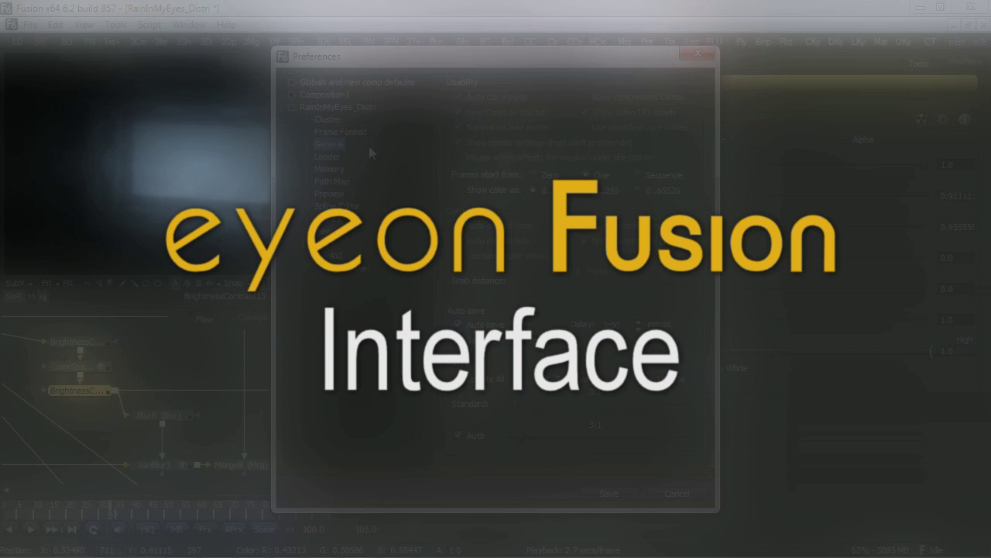
left_click(334, 85)
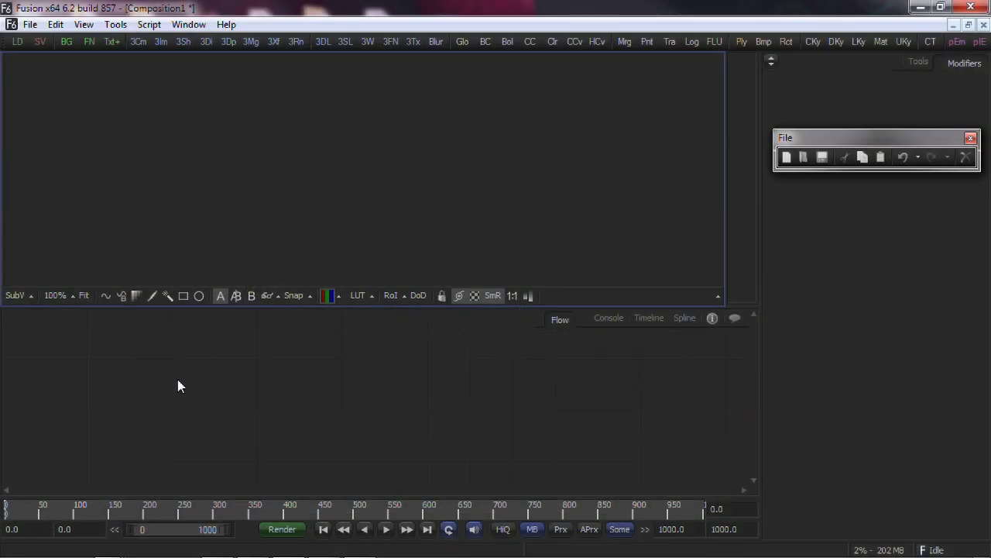
Reopen File > Preferences and expand 'Globals and new comp defaults' to list its subcategories
left_click(31, 25)
left_click(18, 230)
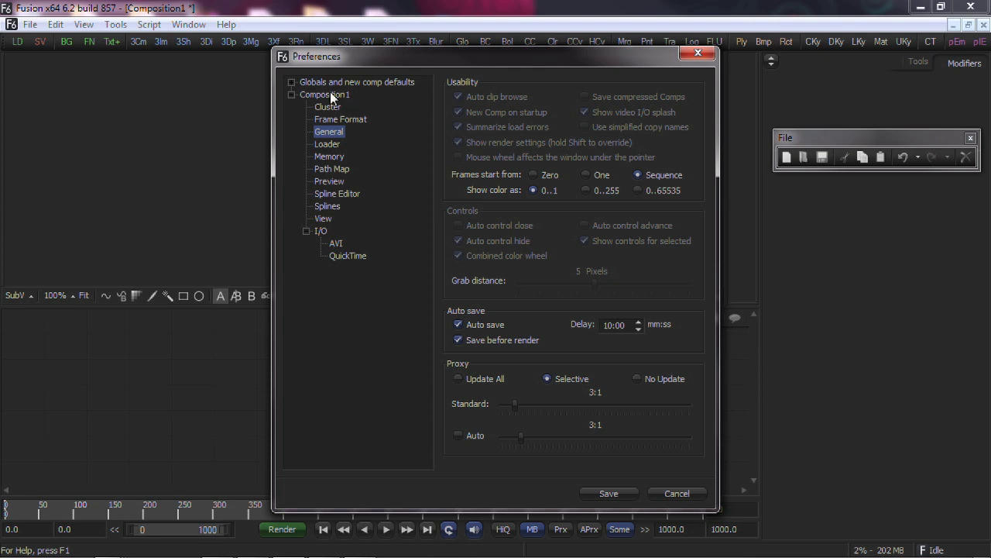
left_click(291, 82)
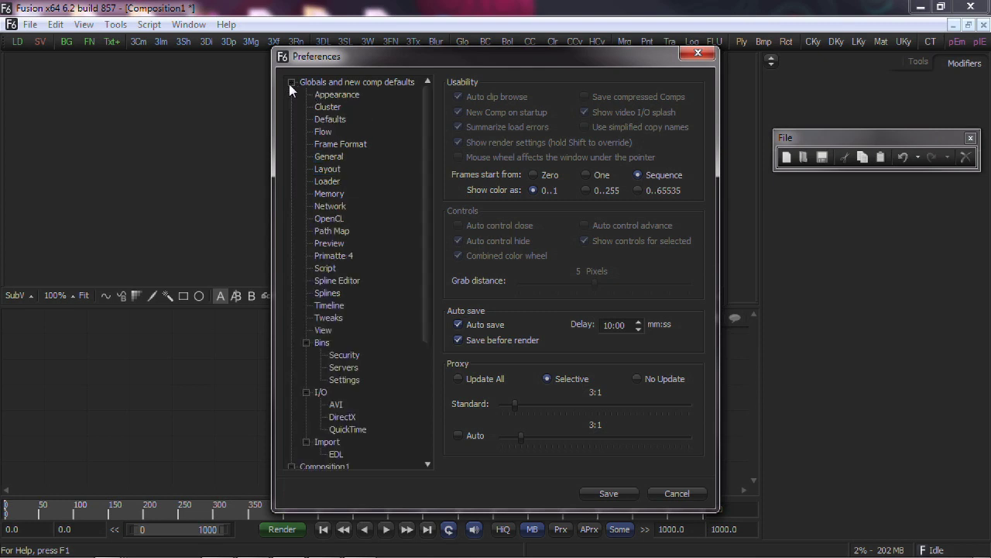
Show the Flow preferences and shift the Background2 and Rainbow_BGImage nodes further left
left_click(319, 132)
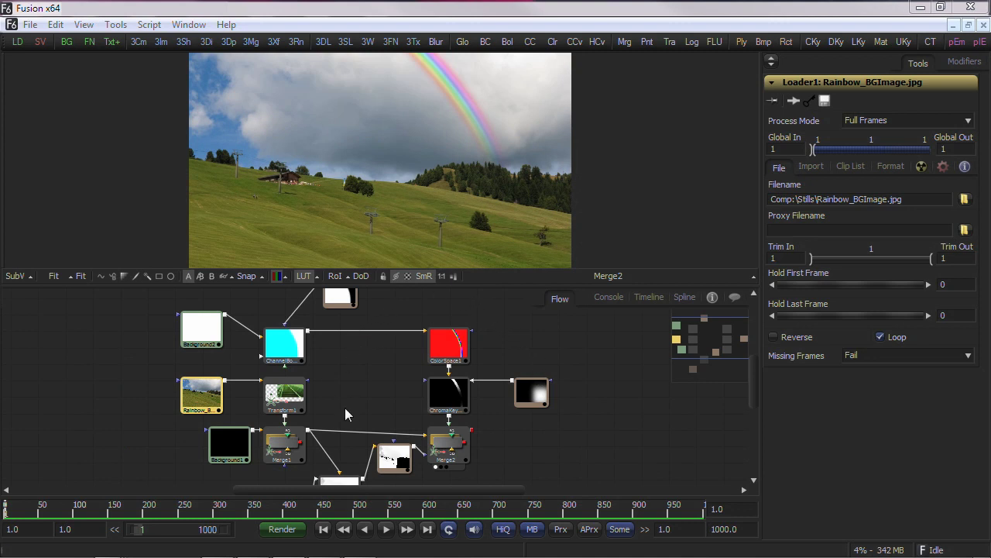
left_click_drag(203, 331, 176, 332)
left_click_drag(200, 395, 177, 391)
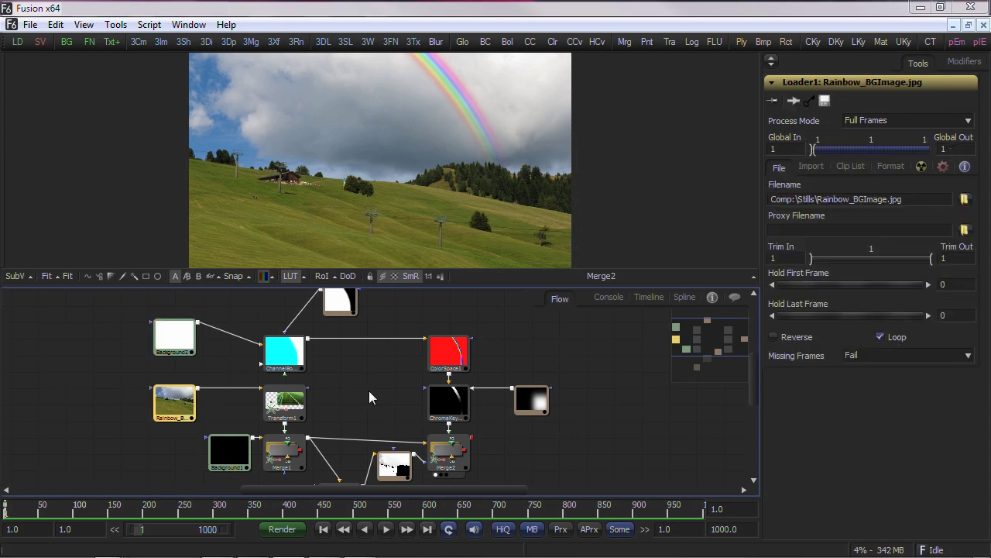
Stop forcing tile pictures on all nodes, enlarge the viewer, and go to Frame Format preferences
right_click(588, 345)
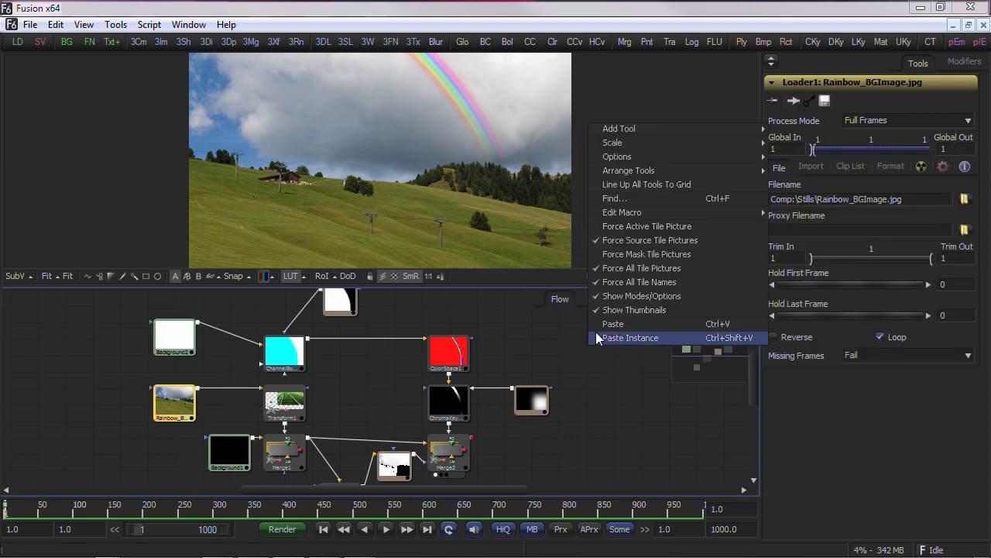
left_click(632, 267)
left_click_drag(662, 400, 655, 423)
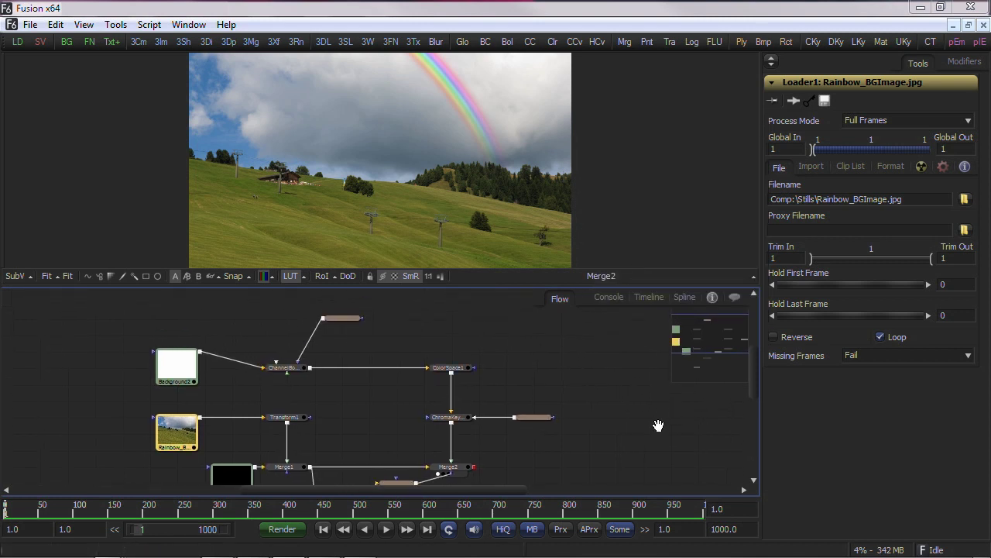
left_click_drag(492, 286, 490, 344)
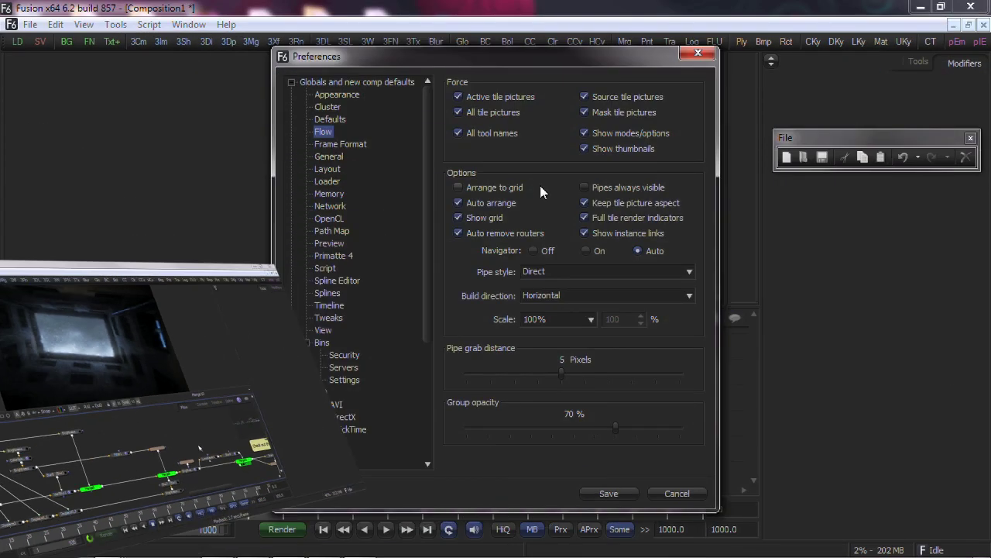
left_click(358, 145)
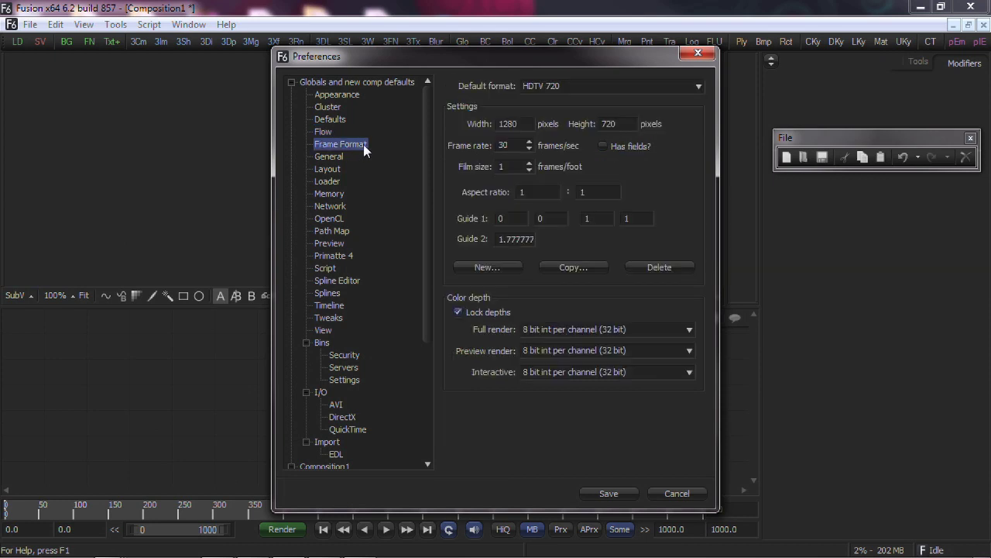
Keep HDTV 720 as the default frame format, then move on to General preferences
left_click(697, 89)
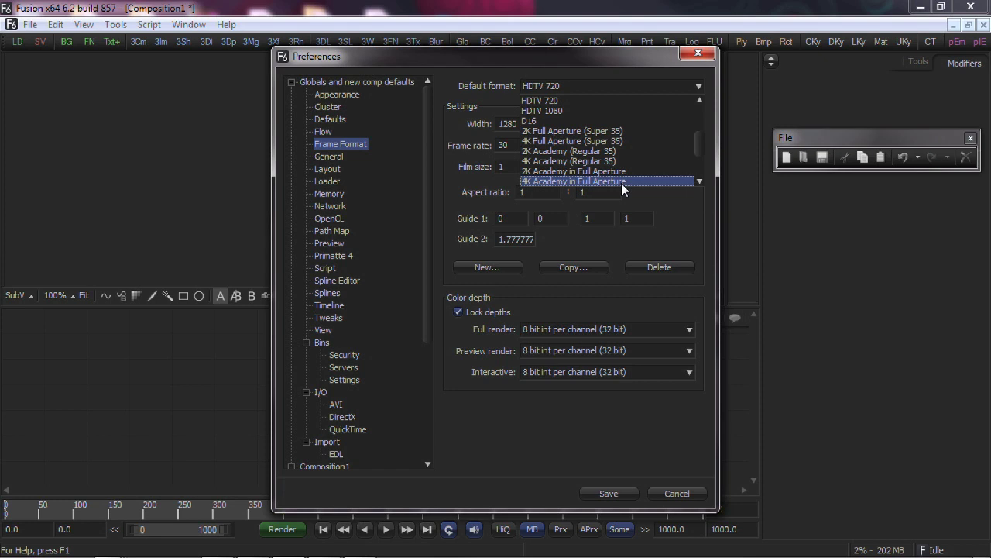
left_click(637, 195)
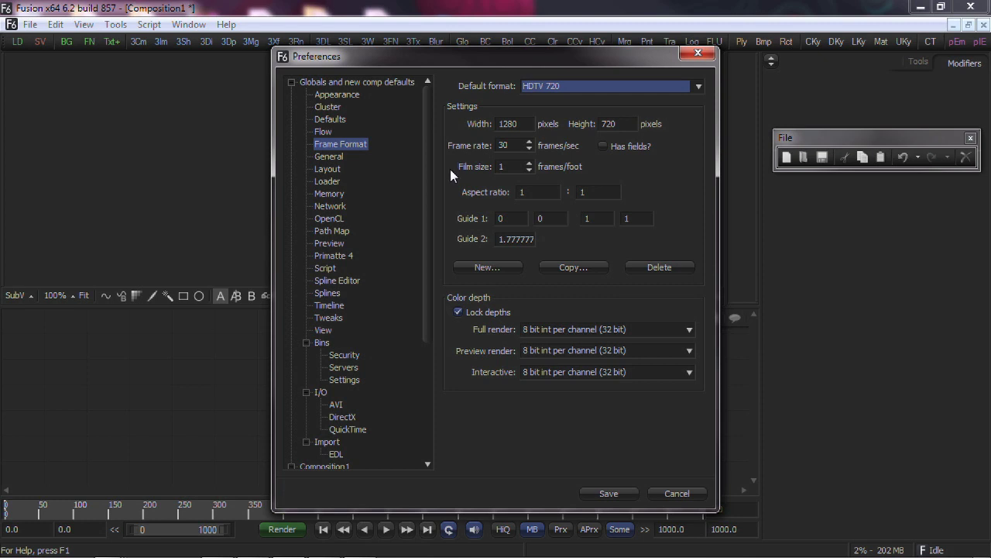
left_click(321, 157)
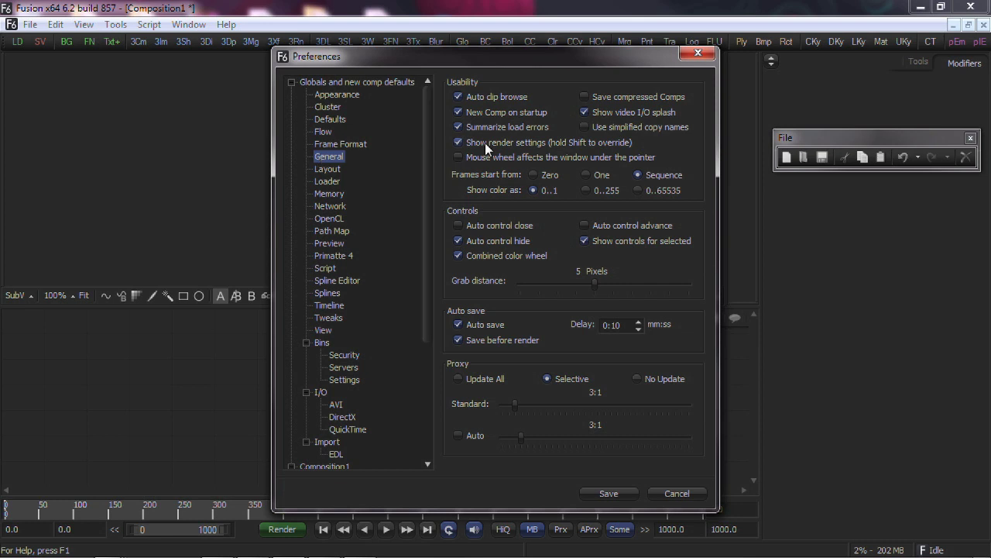
Leave frames starting from Sequence, show colour as 0..65535, and enable Auto control advance
left_click(533, 174)
left_click(586, 177)
left_click(635, 176)
left_click(587, 191)
left_click(636, 191)
left_click(594, 225)
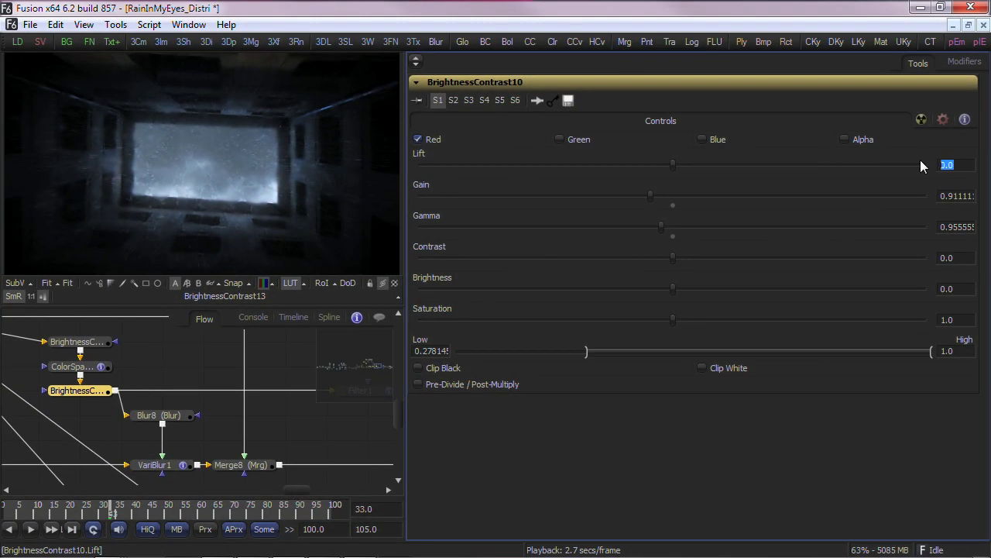
type("1")
key("Tab")
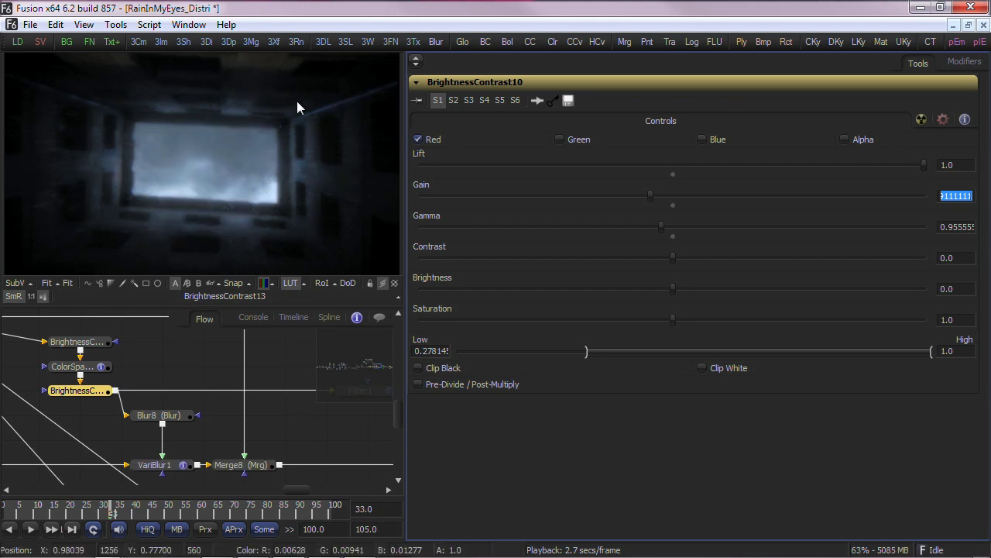
left_click(29, 25)
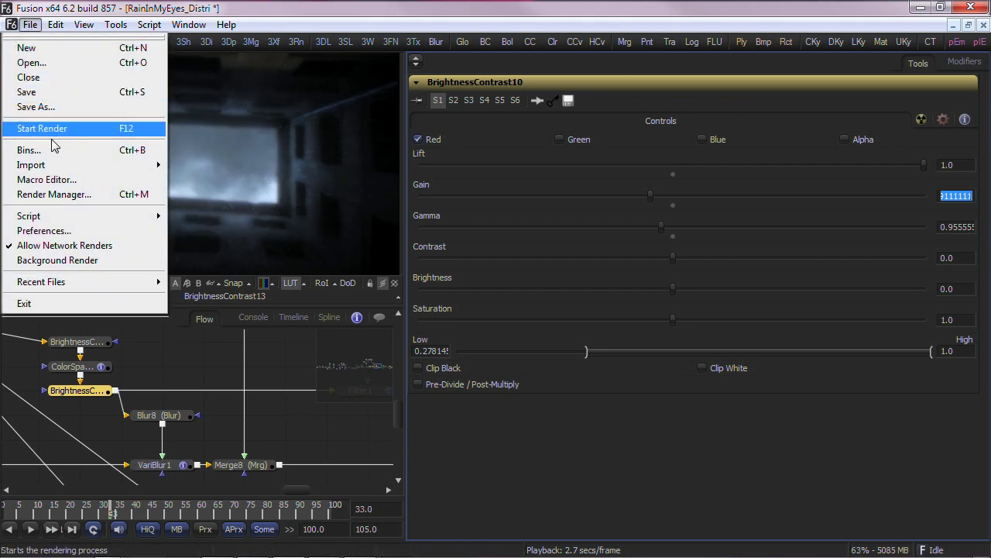
left_click(44, 230)
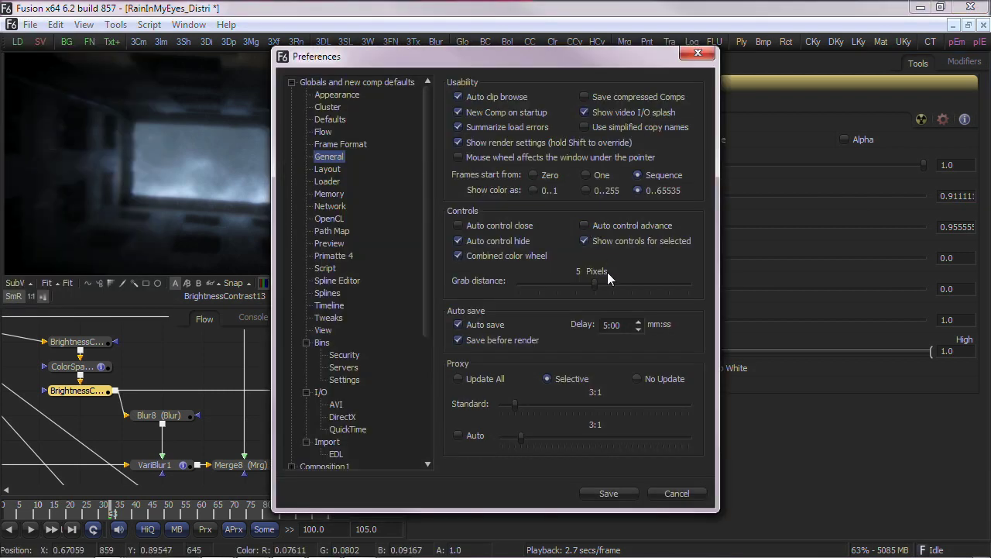
left_click(610, 496)
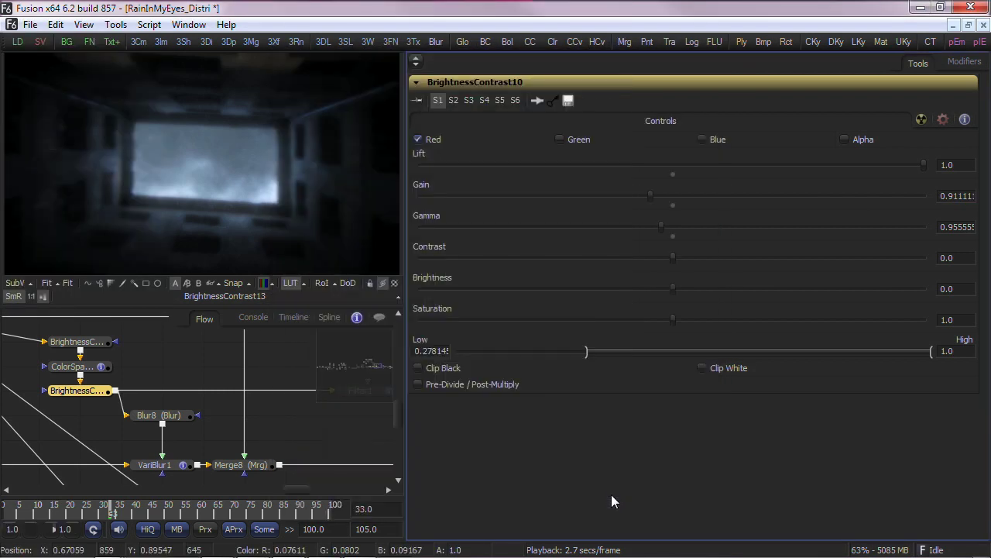
left_click(965, 164)
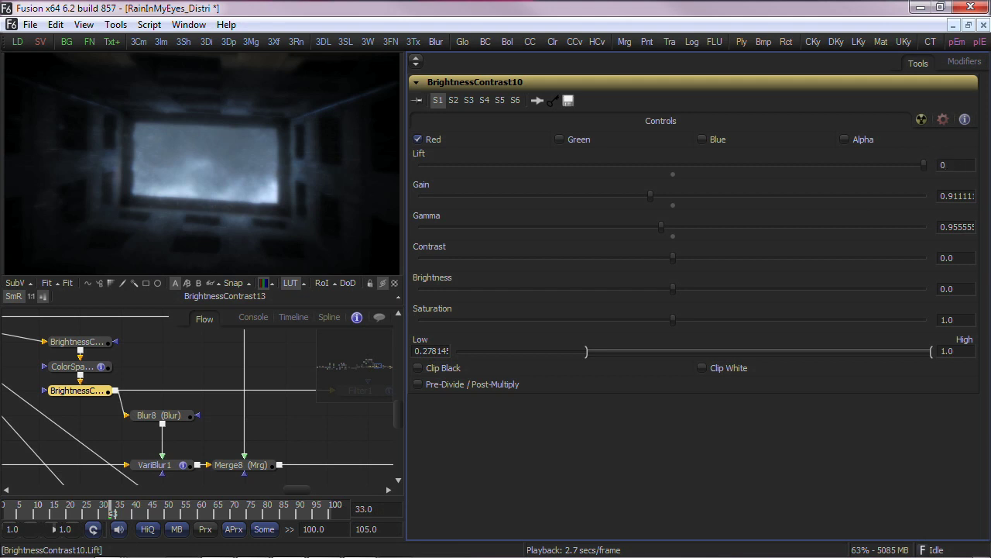
key("Return")
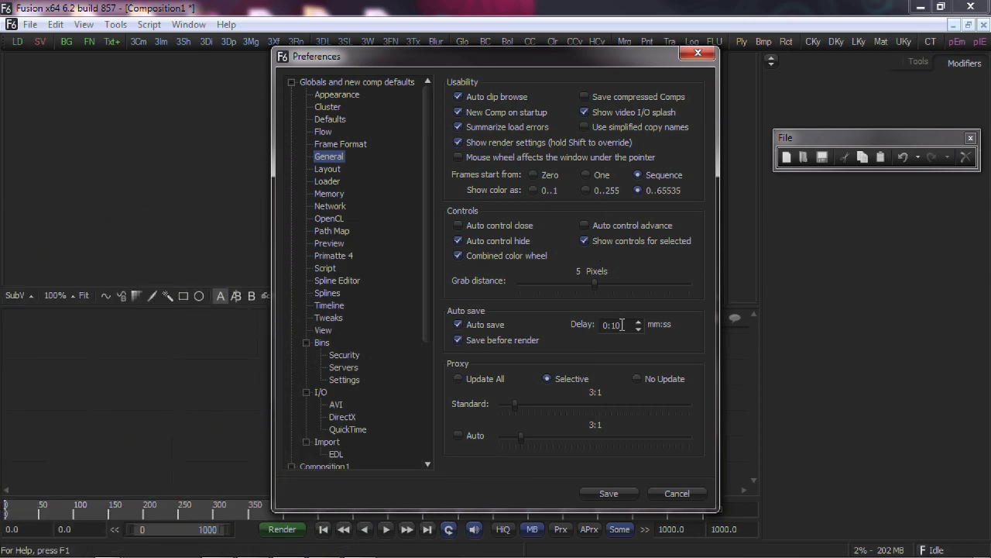
Change the auto-save delay from 0:10 to 5:0
left_click_drag(621, 325, 597, 324)
type("5:0")
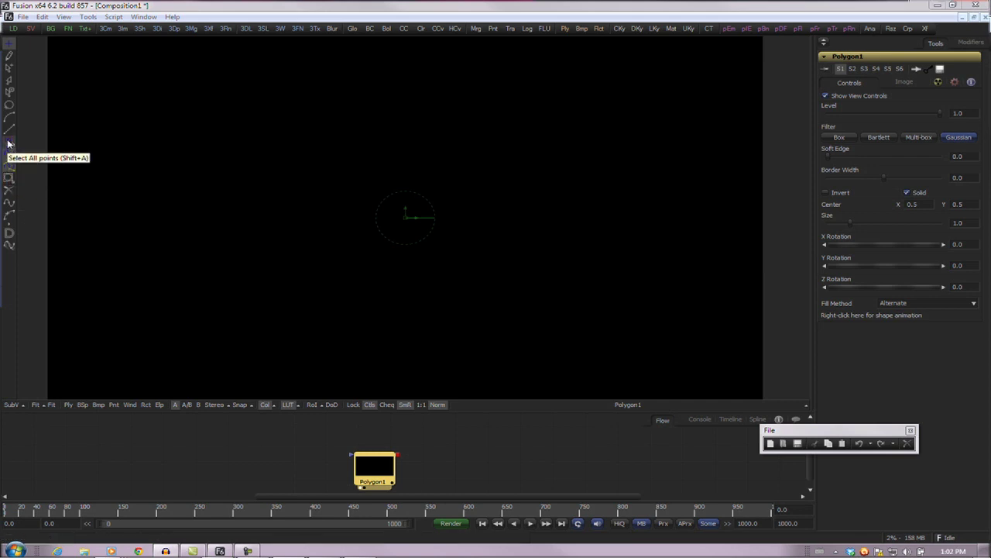
Switch the polygon toolbar's button style to Icons and Text Labels, then to Text Labels Only
right_click(8, 179)
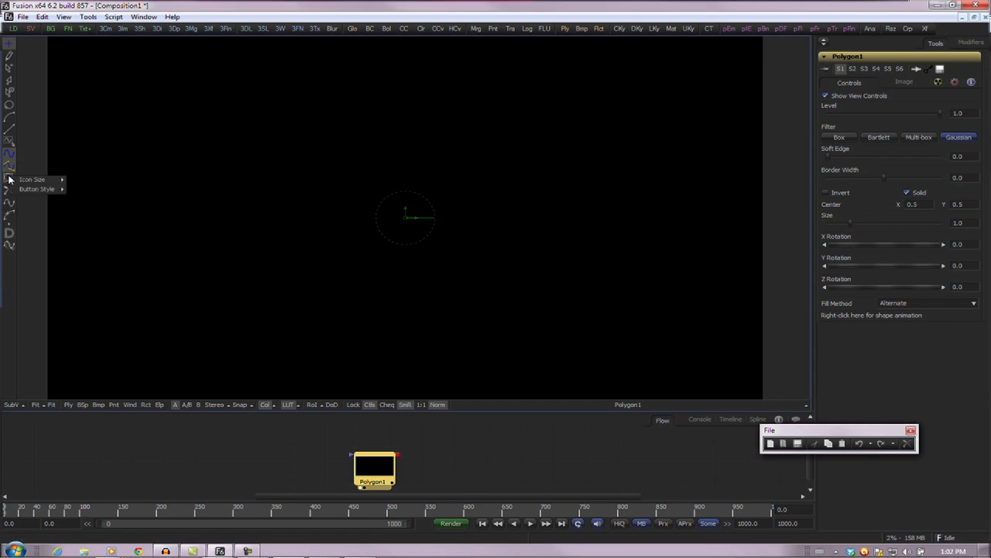
mouse_move(34, 190)
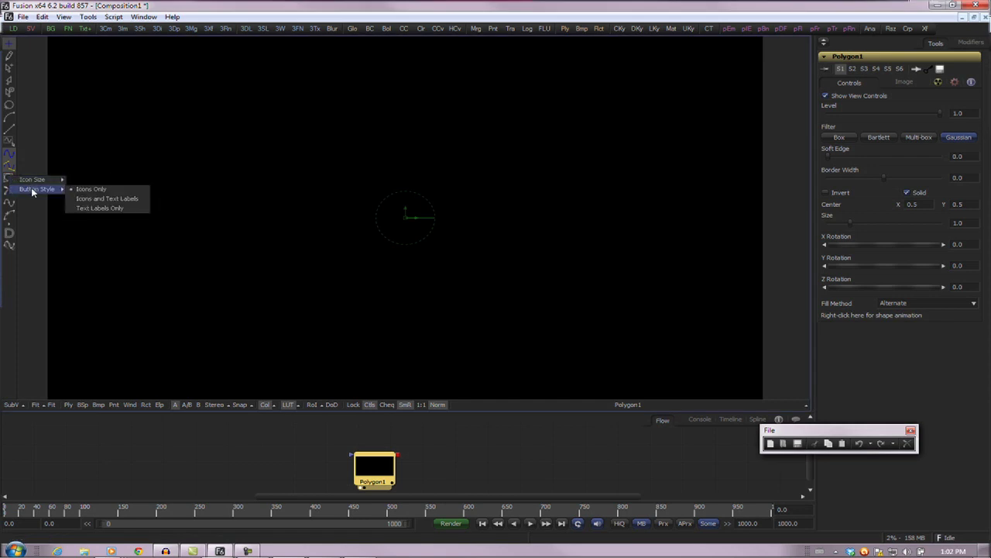
left_click(87, 200)
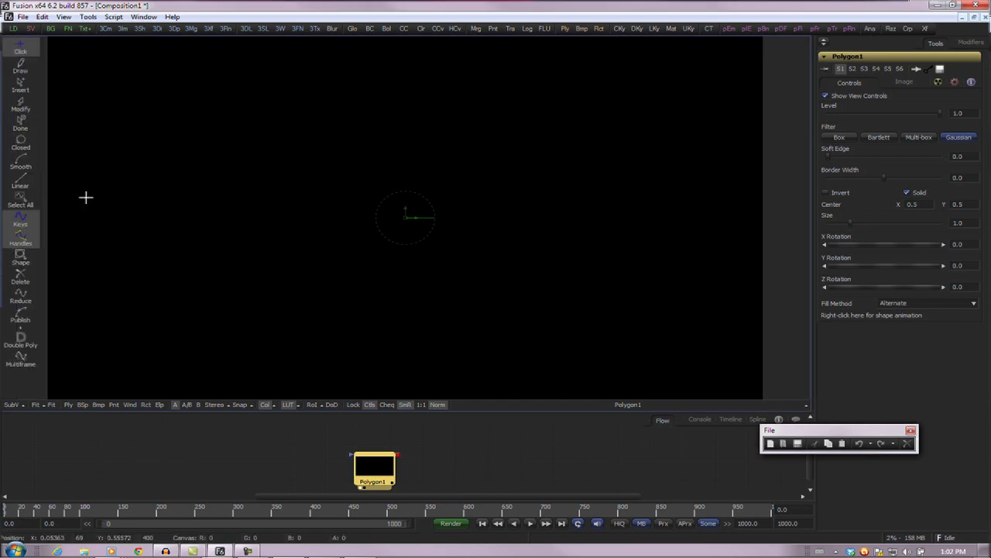
right_click(39, 190)
mouse_move(56, 203)
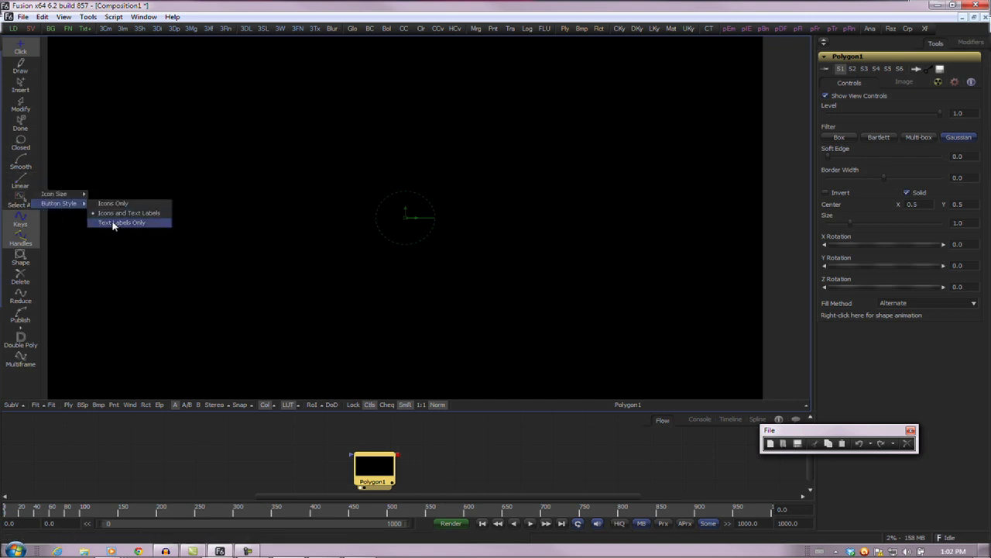
left_click(113, 223)
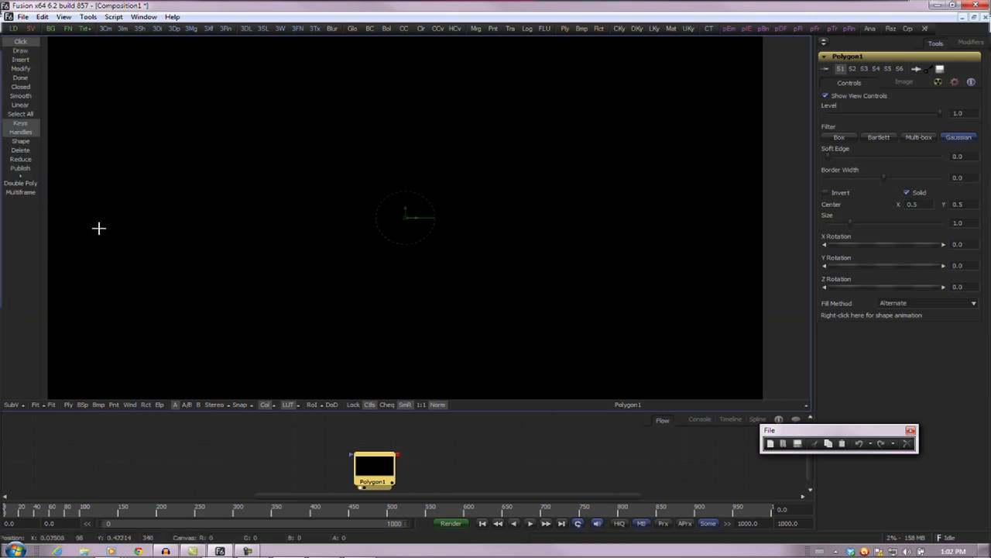
right_click(446, 133)
Save the current viewer settings as defaults with Settings > Save Defaults
mouse_move(462, 268)
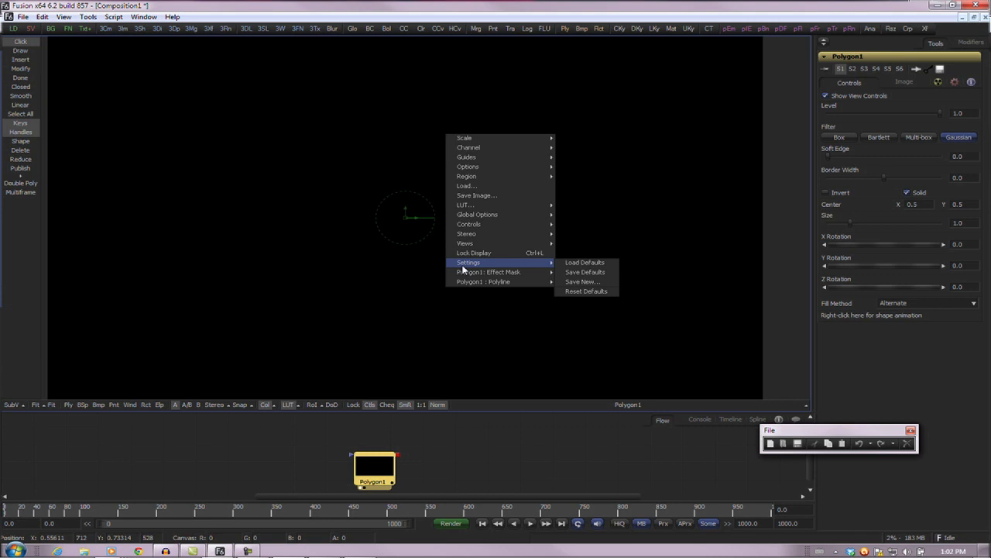
left_click(584, 272)
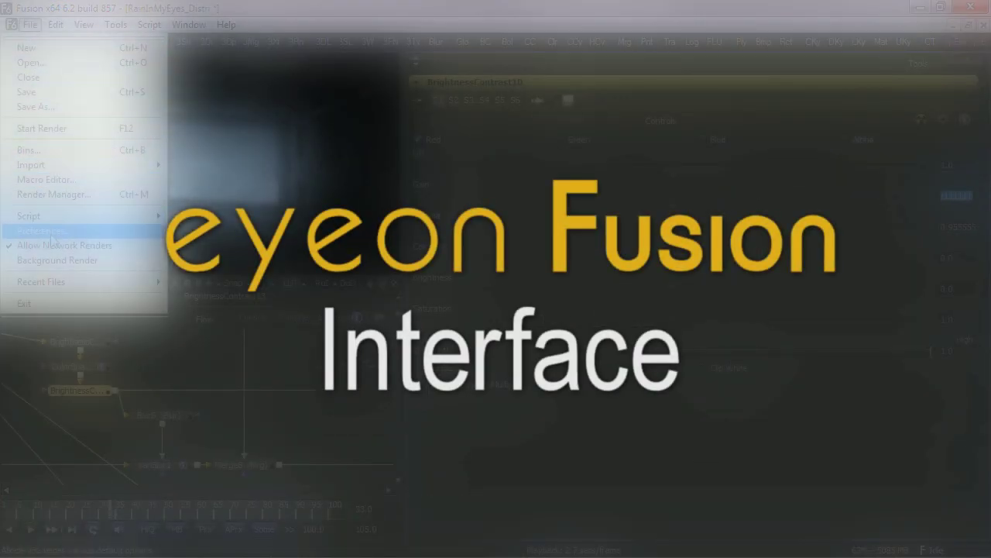
Open File > Preferences once more
left_click(50, 231)
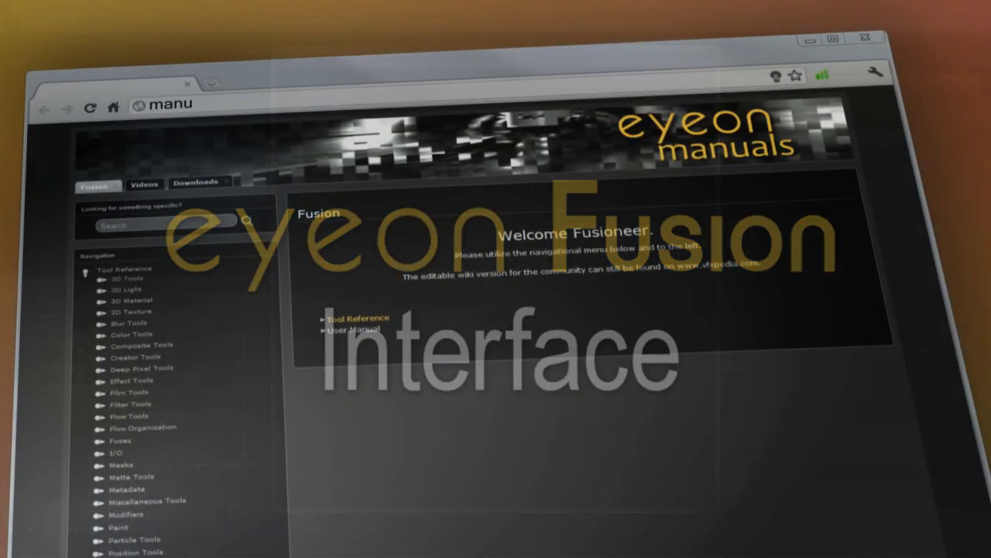